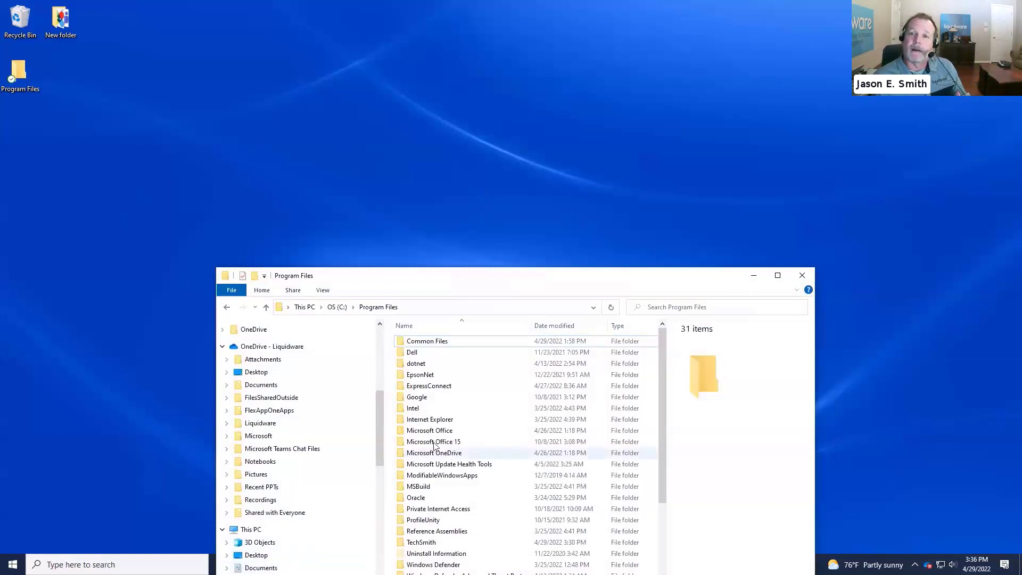
Launch Camtasia.exe from the OneDrive - Liquidware FlexAppOneApps folder and accept the FlexApp installation
{"action": "left_click_drag", "start_coordinate": [698, 284], "coordinate": [700, 134]}
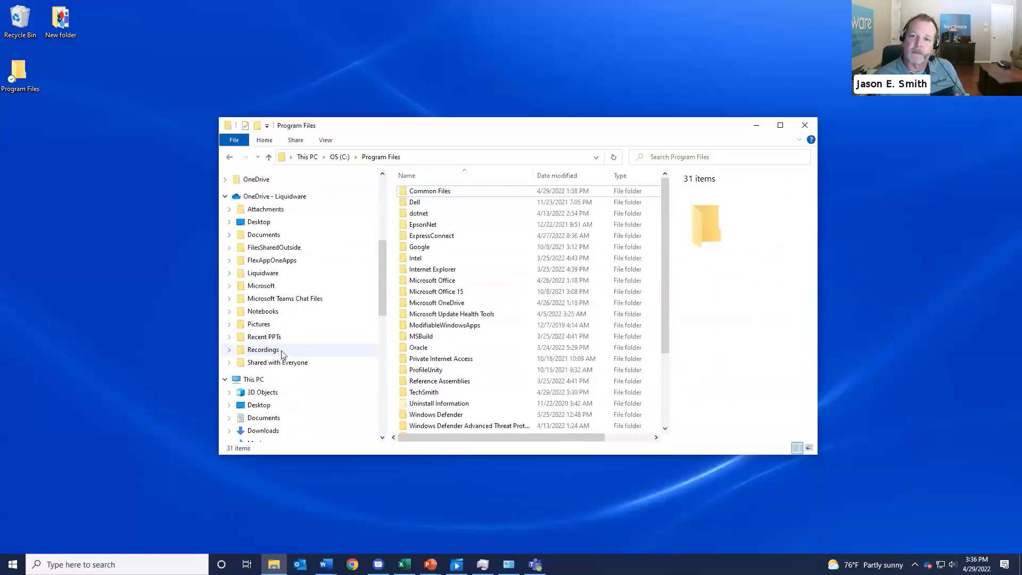
{"action": "left_click", "coordinate": [273, 263]}
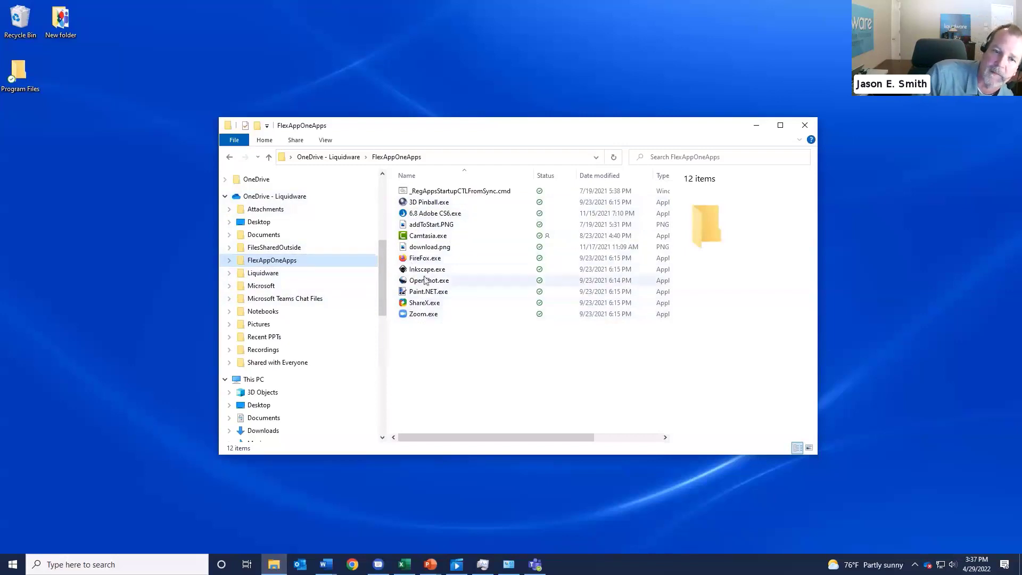
{"action": "left_click", "coordinate": [428, 235]}
{"action": "right_click", "coordinate": [428, 236]}
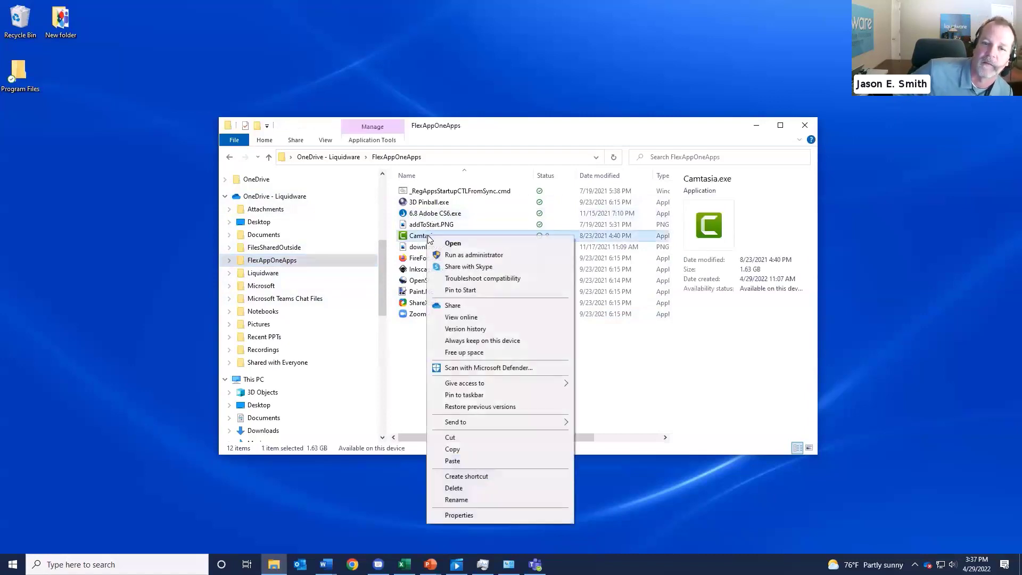
{"action": "left_click", "coordinate": [456, 245]}
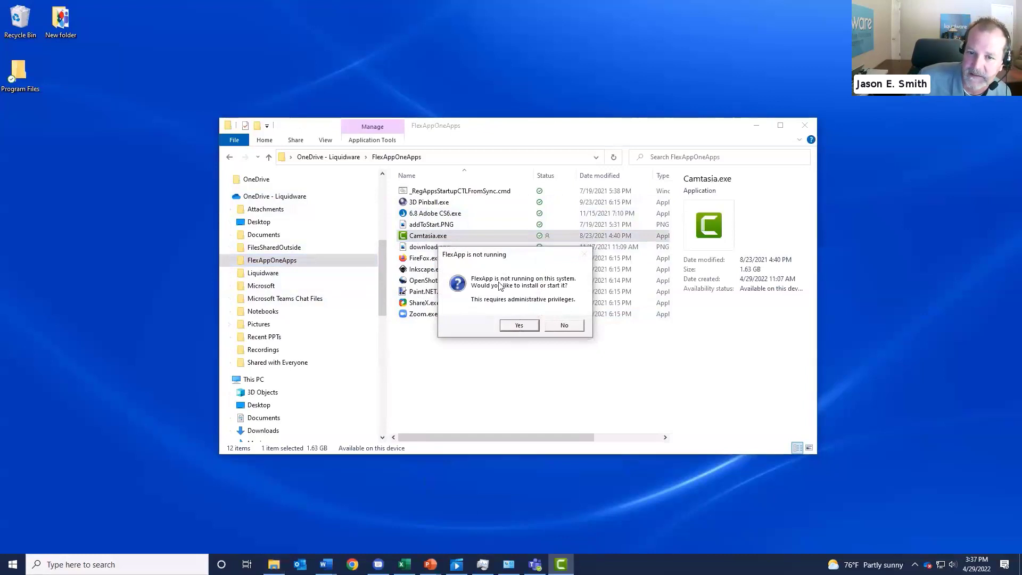
{"action": "left_click", "coordinate": [519, 327]}
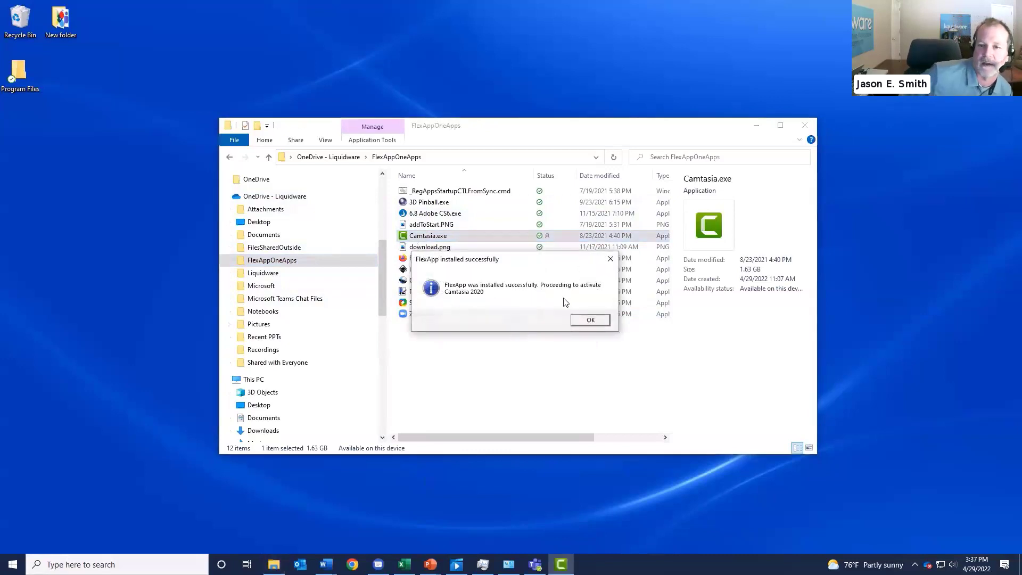
{"action": "left_click", "coordinate": [591, 320]}
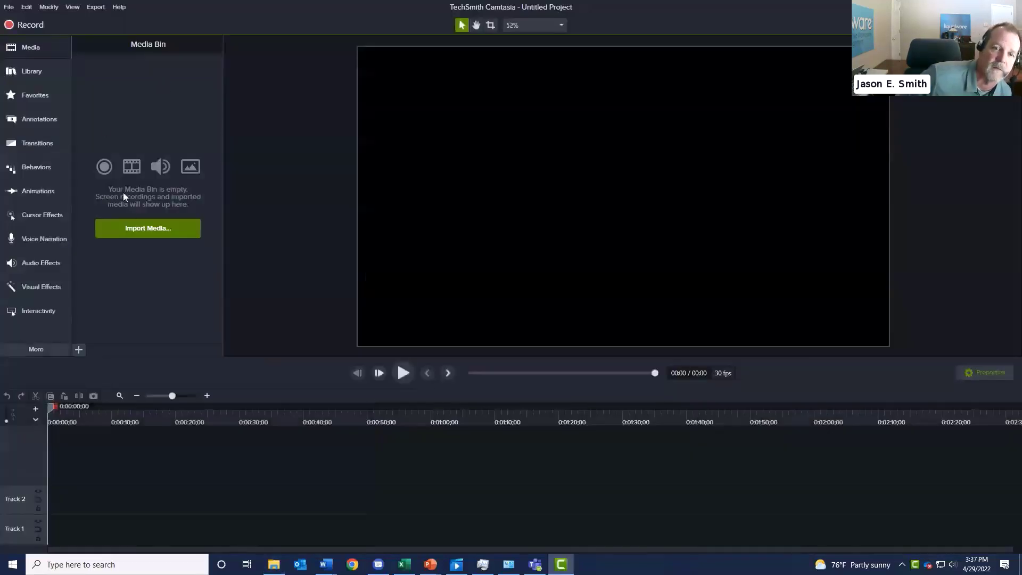
Import Intro and Exit VE4.mp4 into the media bin and place the clip at the start of the timeline
{"action": "left_click", "coordinate": [136, 229]}
{"action": "left_click", "coordinate": [117, 96]}
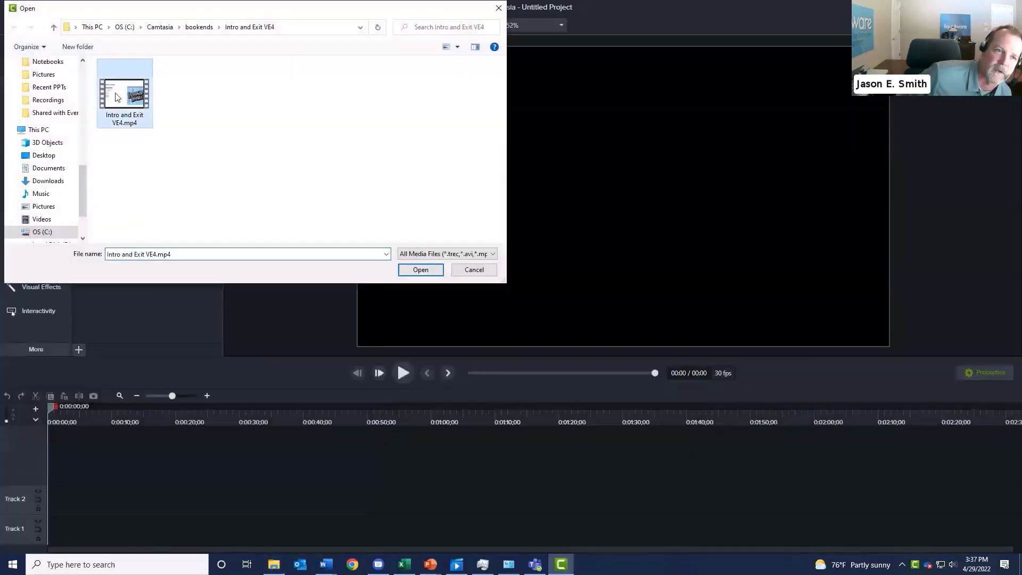
{"action": "left_click", "coordinate": [421, 270]}
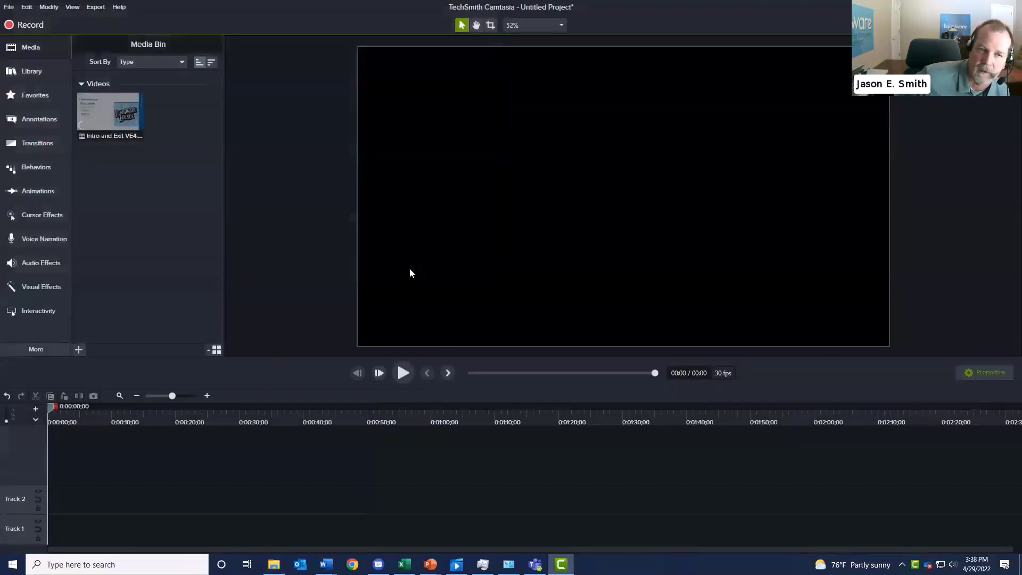
{"action": "left_click_drag", "start_coordinate": [109, 112], "coordinate": [49, 443]}
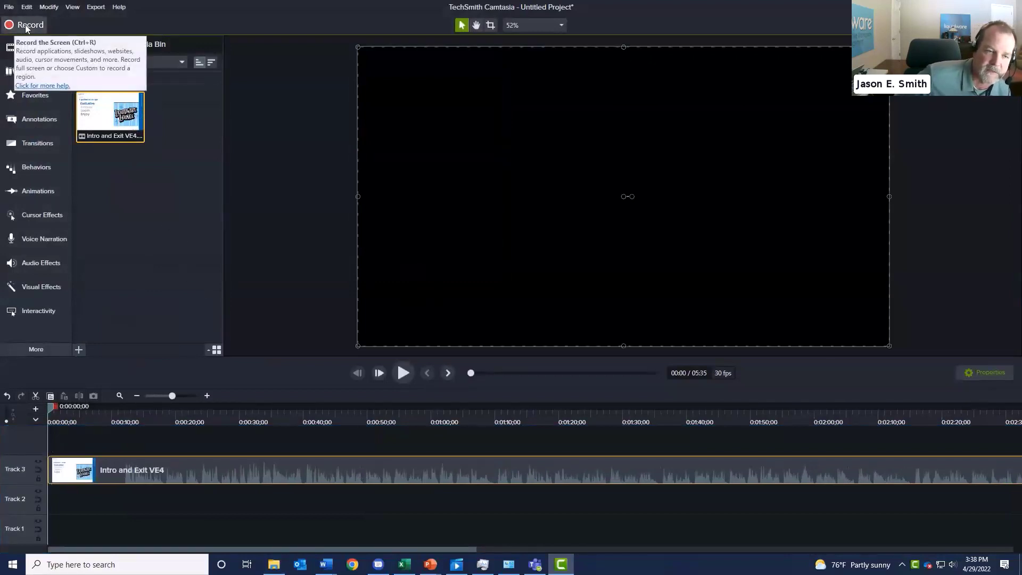
View the audio effects, preview the timeline clip to about 38 seconds, and close Camtasia without saving the project
{"action": "left_click", "coordinate": [43, 263]}
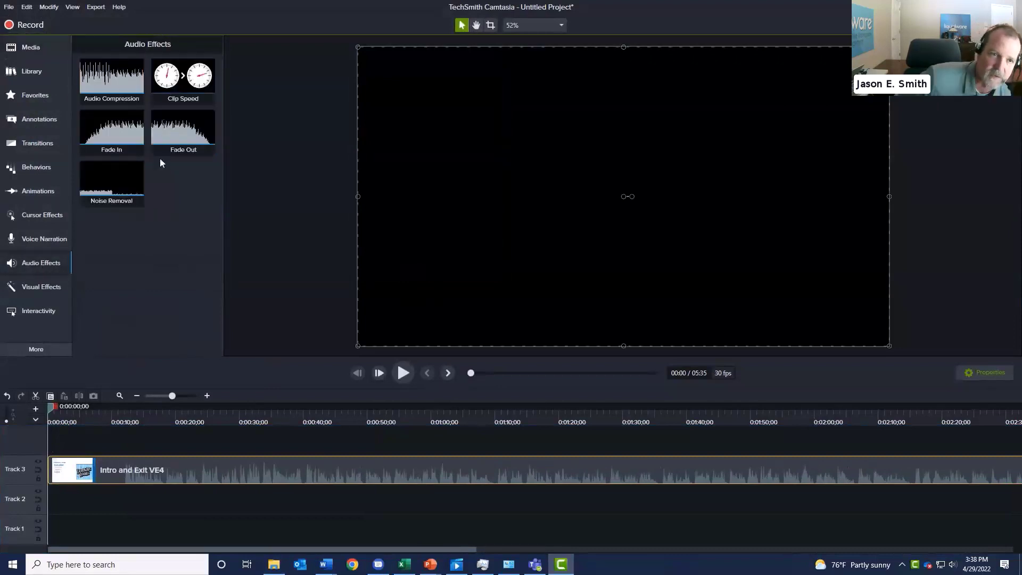
{"action": "left_click", "coordinate": [404, 373]}
{"action": "left_click", "coordinate": [96, 421]}
{"action": "left_click_drag", "start_coordinate": [108, 421], "coordinate": [292, 421]}
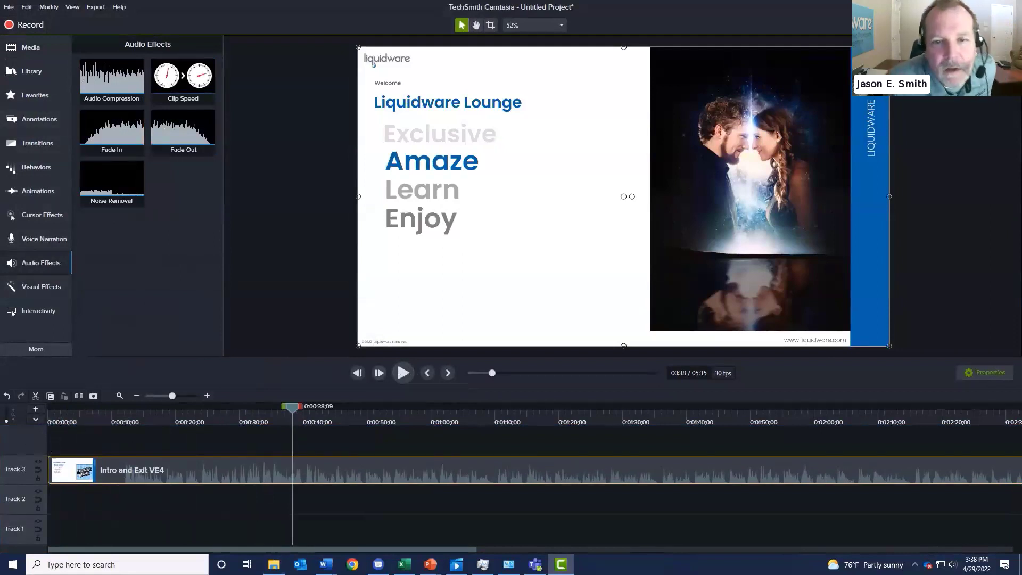
{"action": "key", "text": "ctrl+n"}
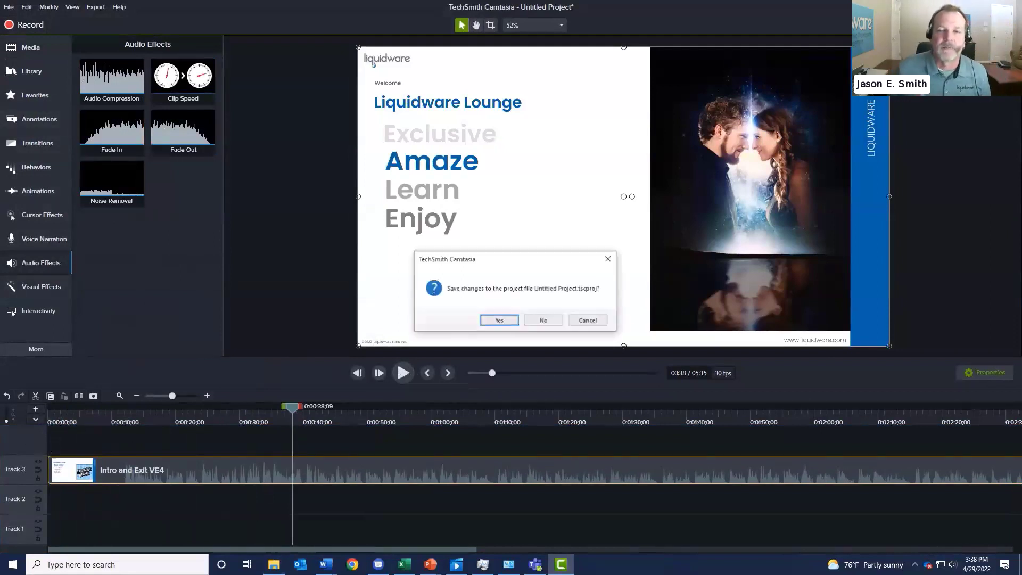
{"action": "left_click", "coordinate": [543, 321]}
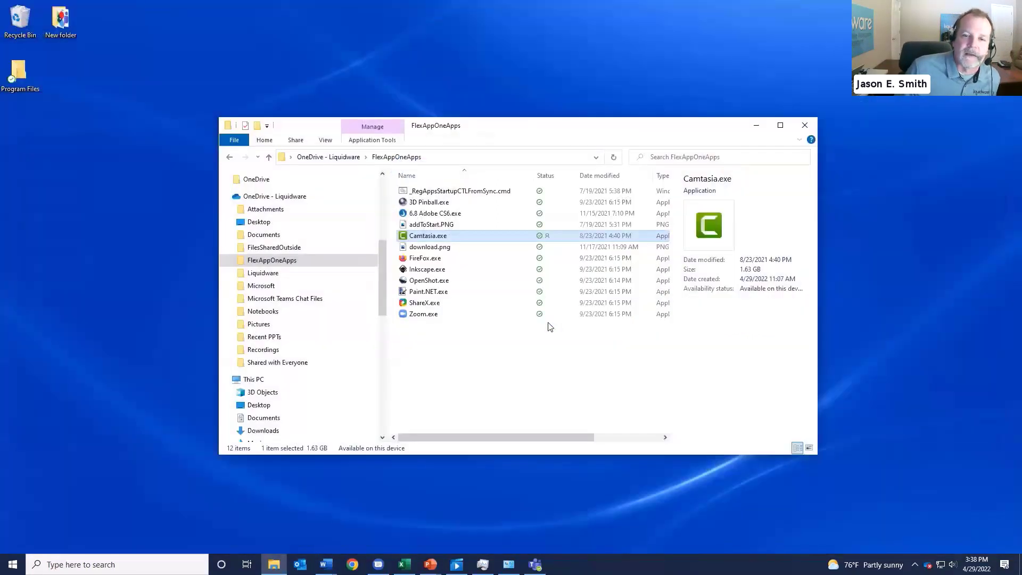
Launch 6.8 Adobe CS6.exe from the FlexAppOneApps folder and minimize the Adobe Bridge window
{"action": "right_click", "coordinate": [435, 215]}
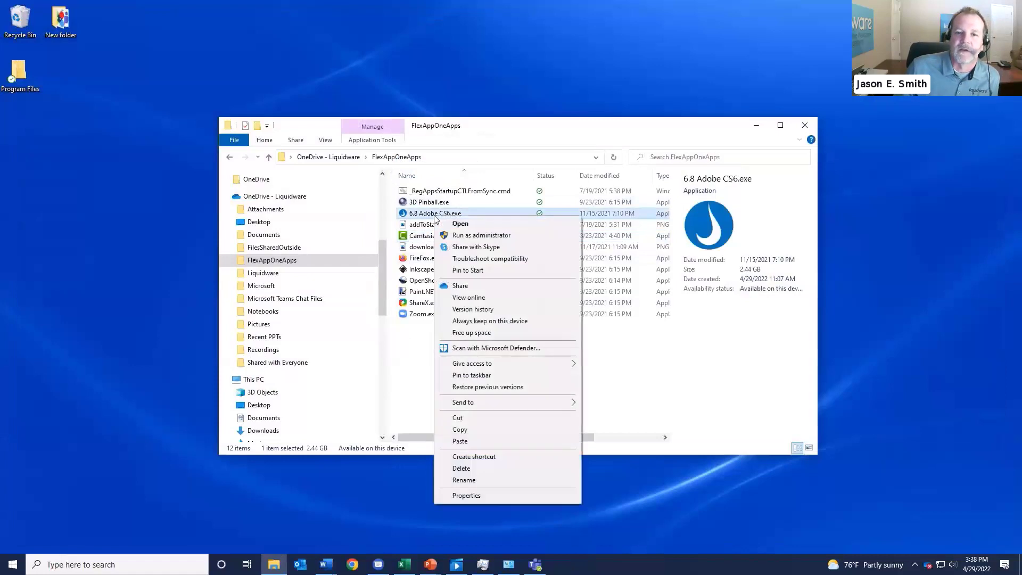
{"action": "left_click", "coordinate": [468, 225]}
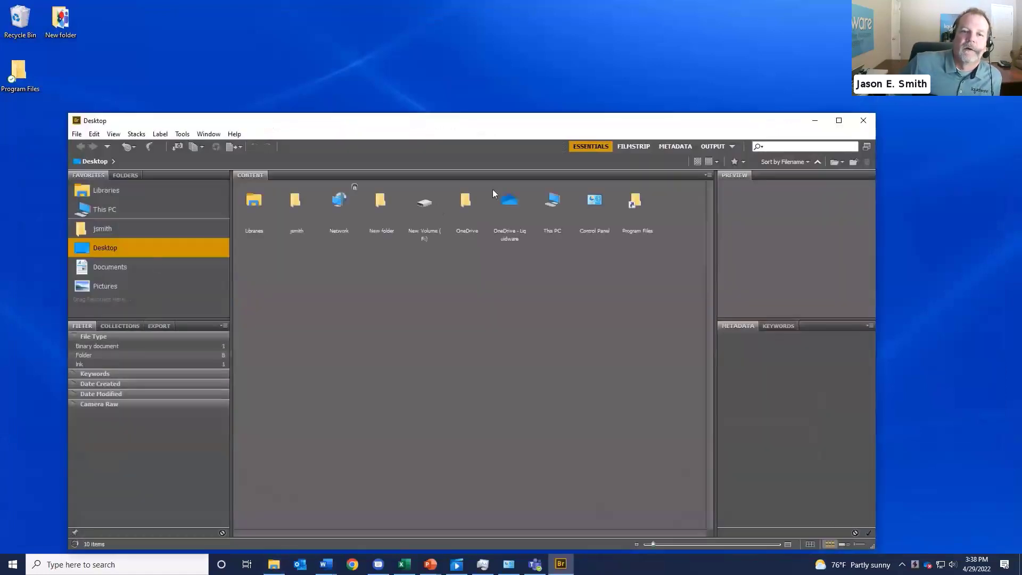
{"action": "left_click", "coordinate": [819, 124]}
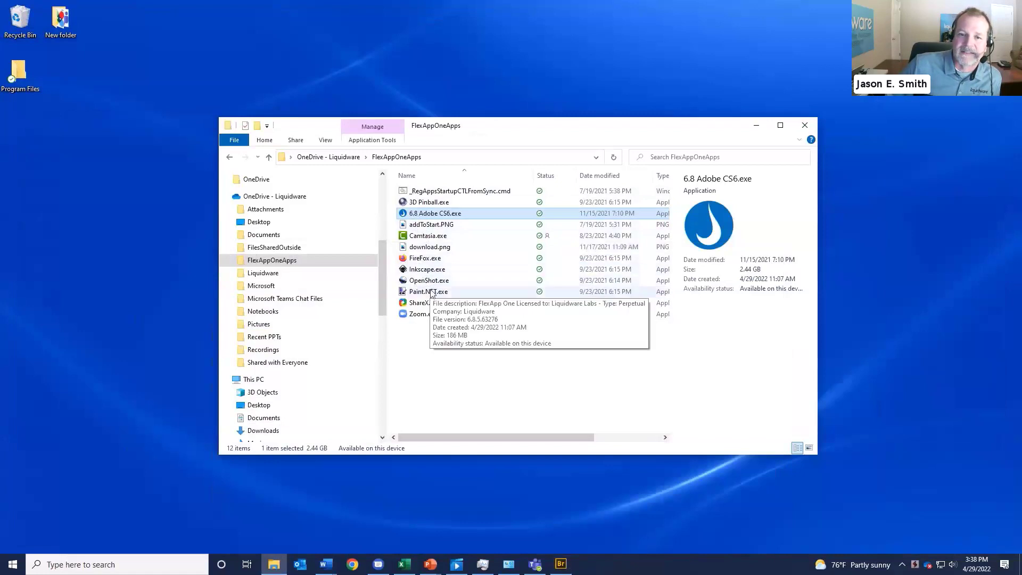
Run the _RegAppsStartupCTLFromSync.cmd script and minimize its console window
{"action": "double_click", "coordinate": [431, 192]}
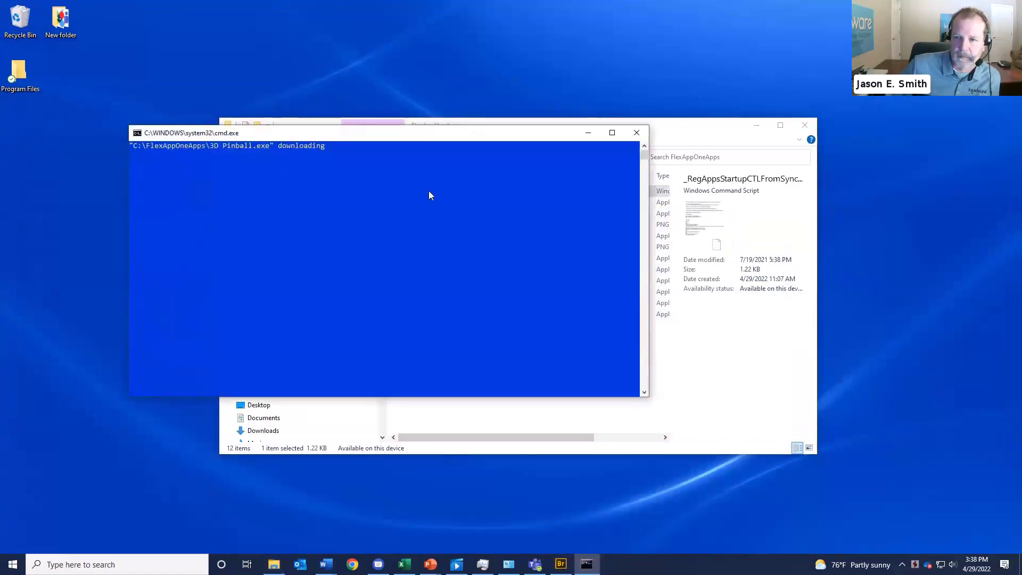
{"action": "left_click", "coordinate": [589, 134]}
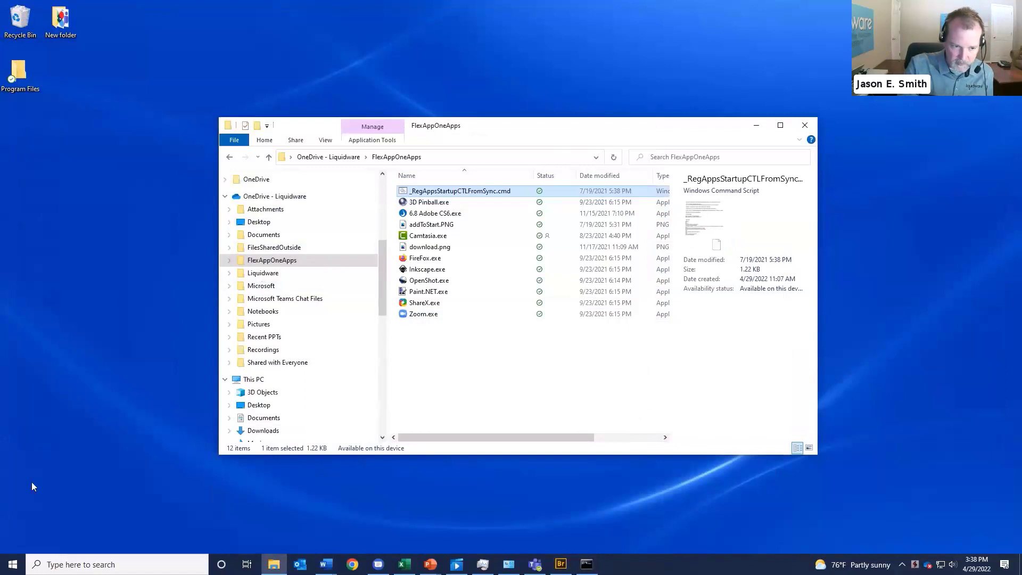
Start Adobe Photoshop CS6 from the Adobe Master Collection CS6 group in the list of installed apps
{"action": "left_click", "coordinate": [11, 566]}
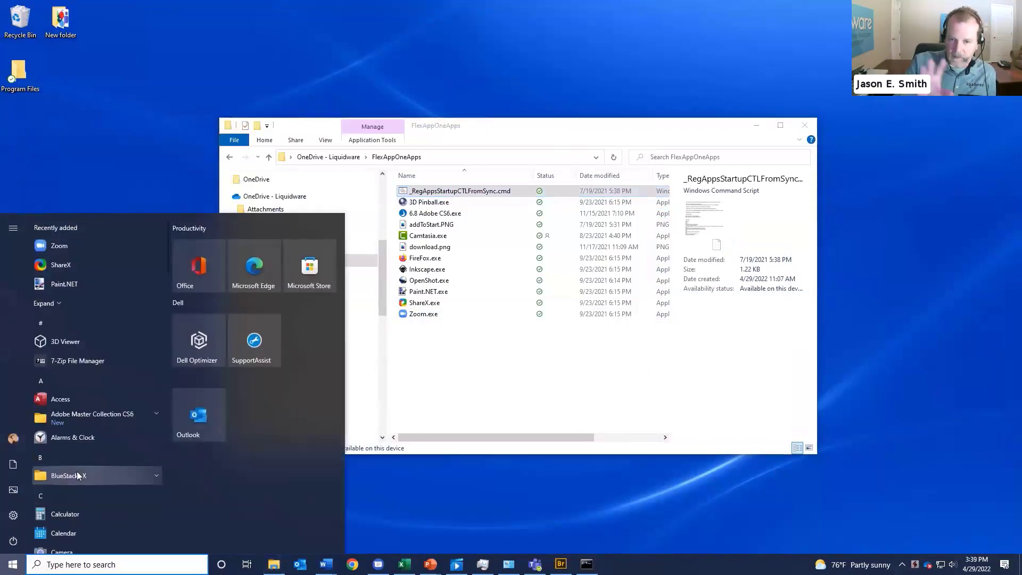
{"action": "scroll", "coordinate": [80, 472], "scroll_direction": "down", "scroll_amount": 1}
{"action": "left_click", "coordinate": [149, 363]}
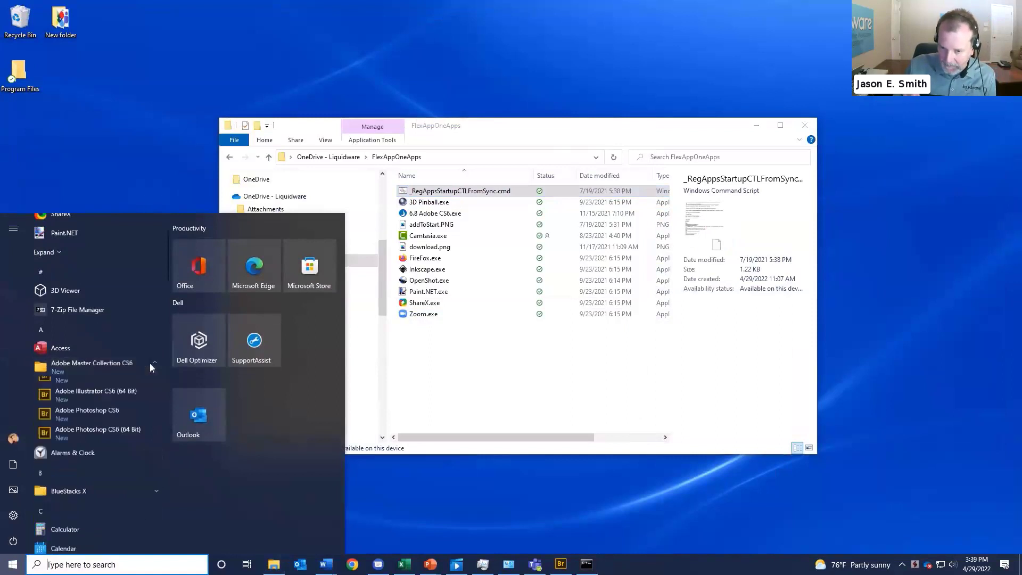
{"action": "scroll", "coordinate": [120, 406], "scroll_direction": "down", "scroll_amount": 2}
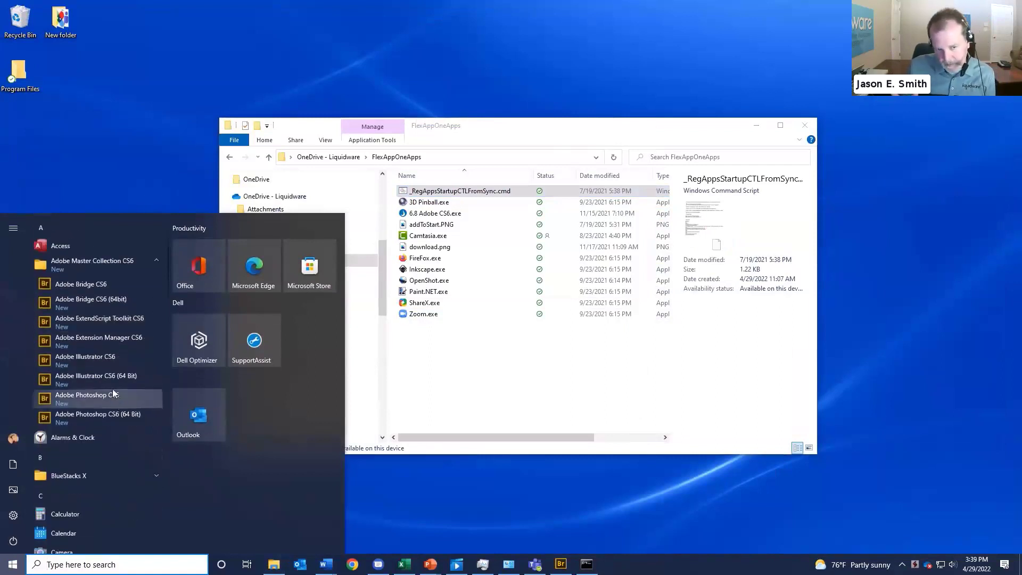
{"action": "left_click", "coordinate": [96, 397]}
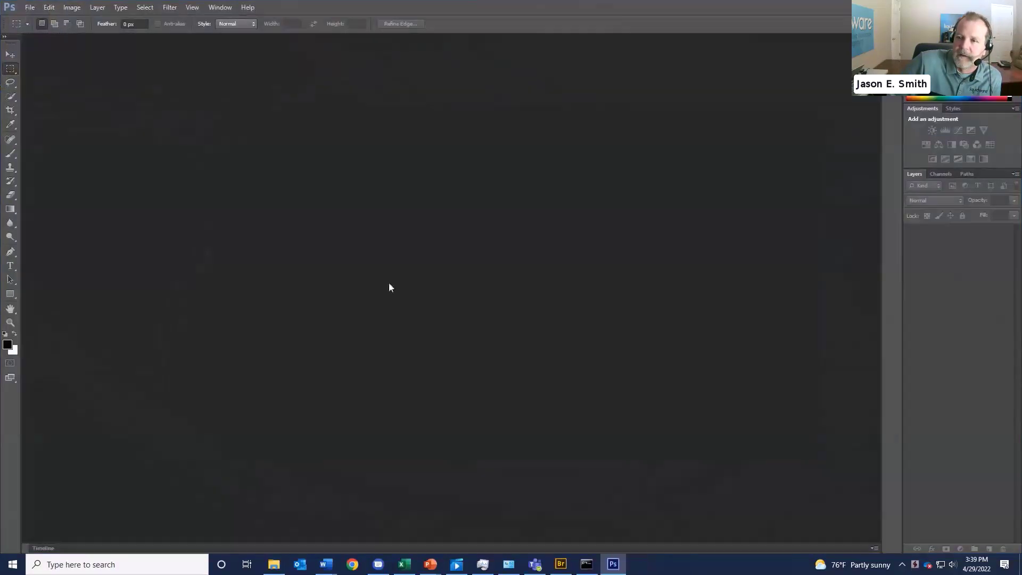
Look through the full app list and start Inkview from the Inkscape group
{"action": "left_click", "coordinate": [7, 569]}
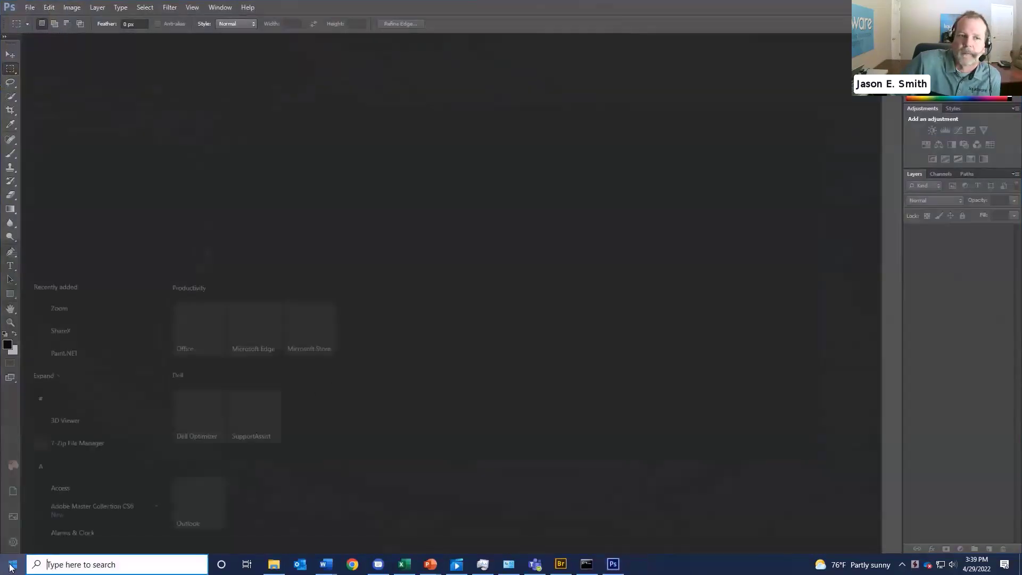
{"action": "scroll", "coordinate": [104, 490], "scroll_direction": "down", "scroll_amount": 5}
{"action": "scroll", "coordinate": [105, 485], "scroll_direction": "down", "scroll_amount": 15}
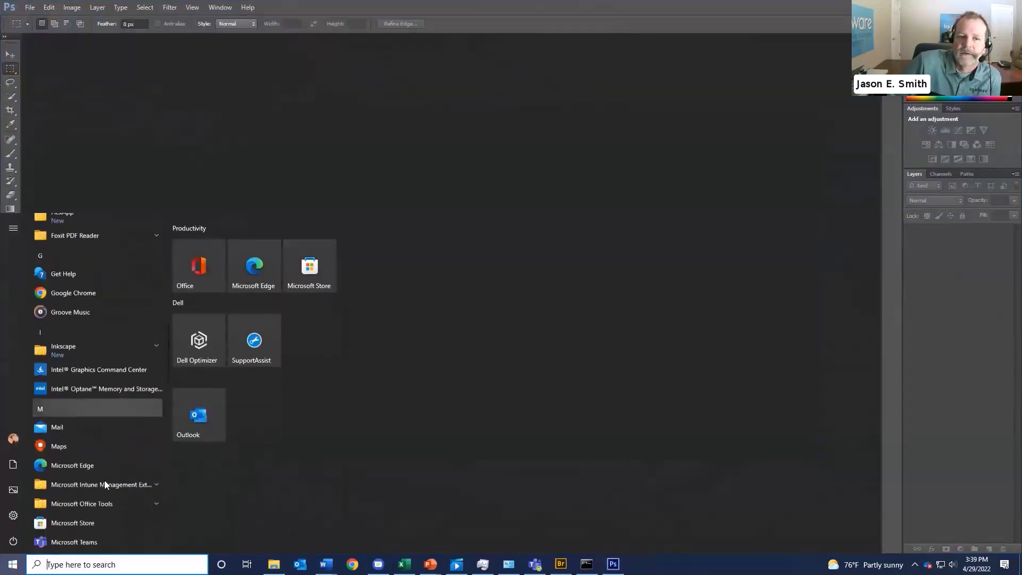
{"action": "scroll", "coordinate": [106, 483], "scroll_direction": "down", "scroll_amount": 10}
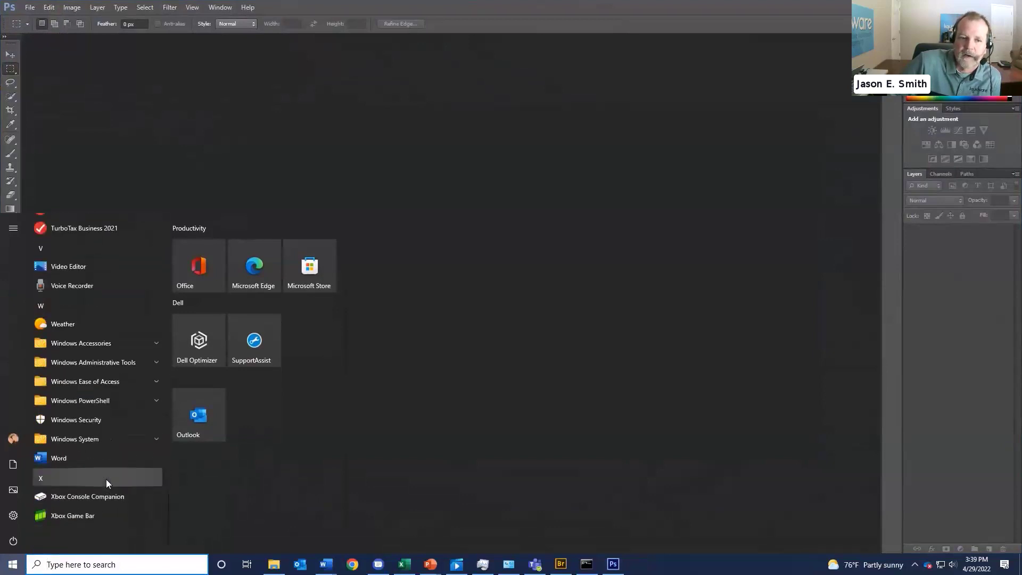
{"action": "scroll", "coordinate": [85, 319], "scroll_direction": "up", "scroll_amount": 10}
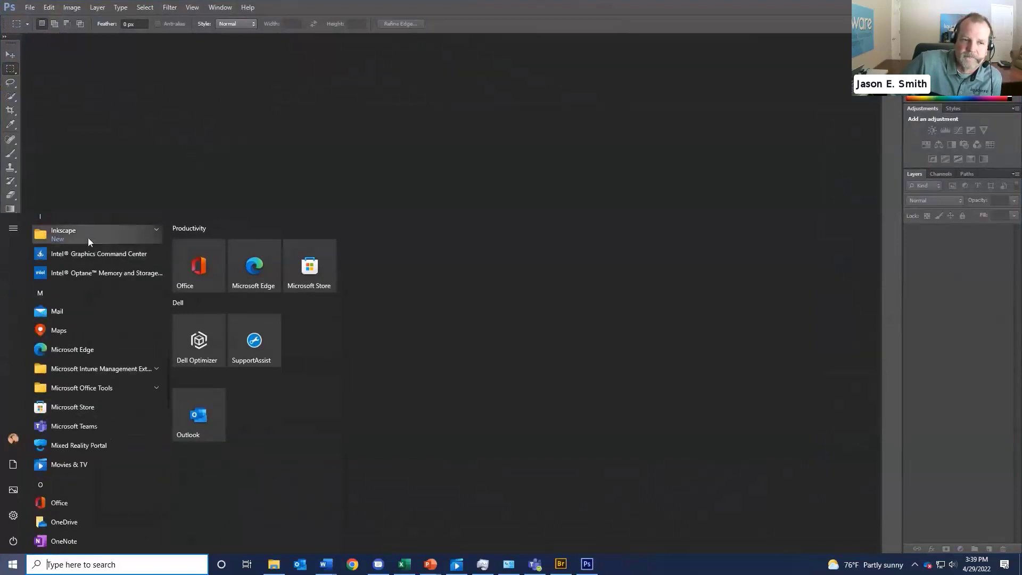
{"action": "scroll", "coordinate": [91, 234], "scroll_direction": "up", "scroll_amount": 1}
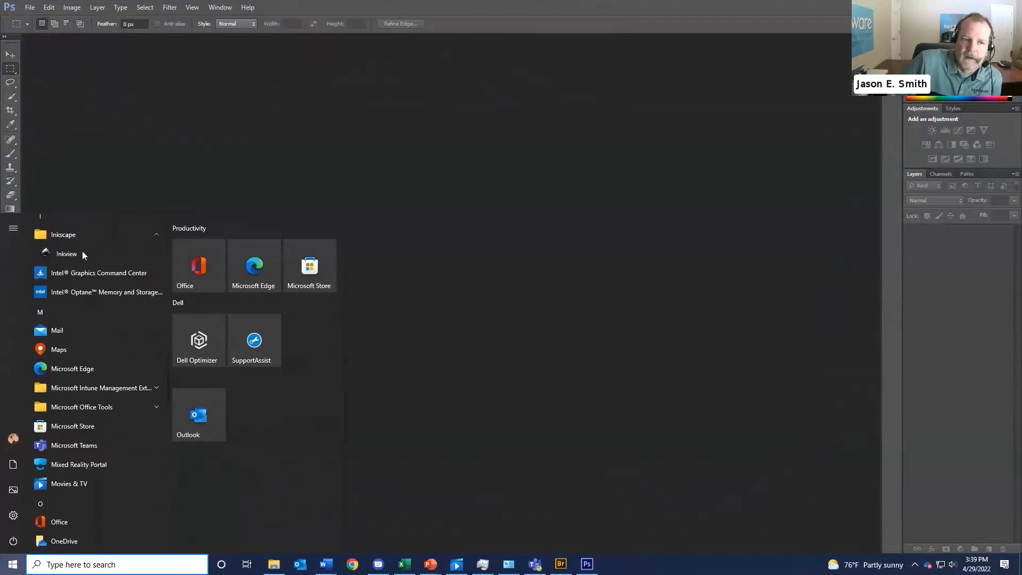
{"action": "left_click", "coordinate": [82, 254]}
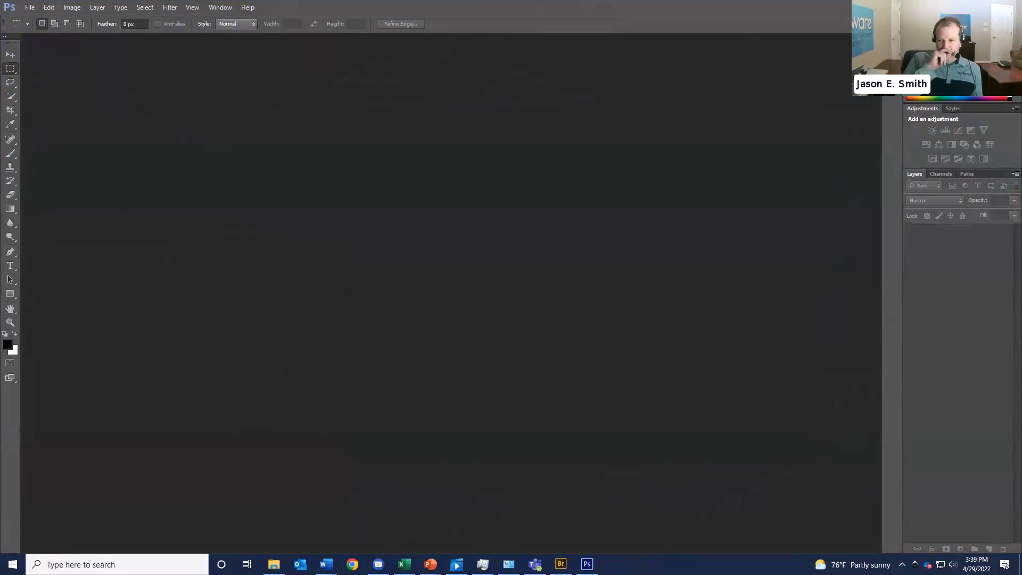
Close Photoshop, and view the home folder in Inkview's file selection dialog before dismissing it
{"action": "key", "text": "alt+F4"}
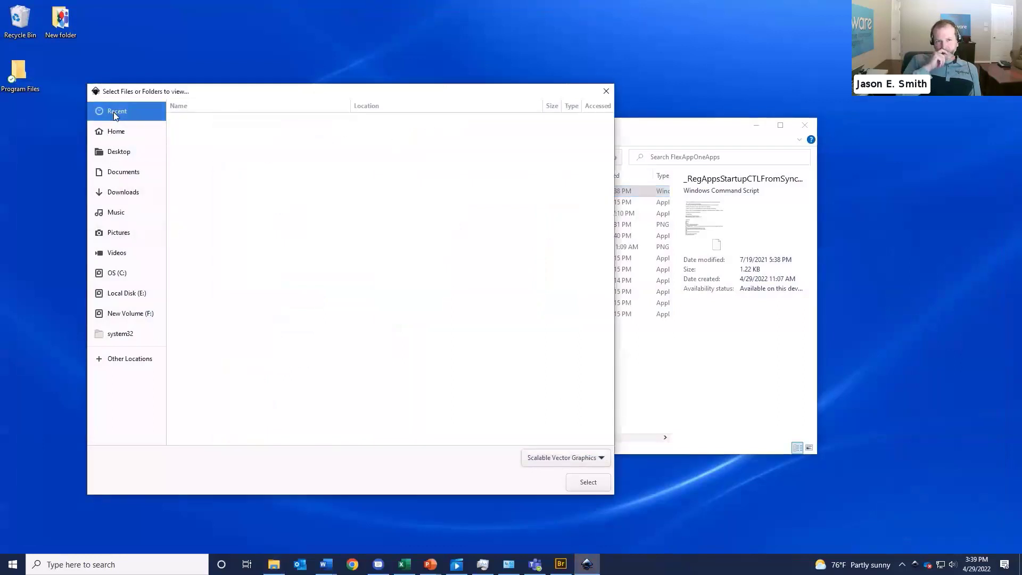
{"action": "left_click", "coordinate": [121, 137]}
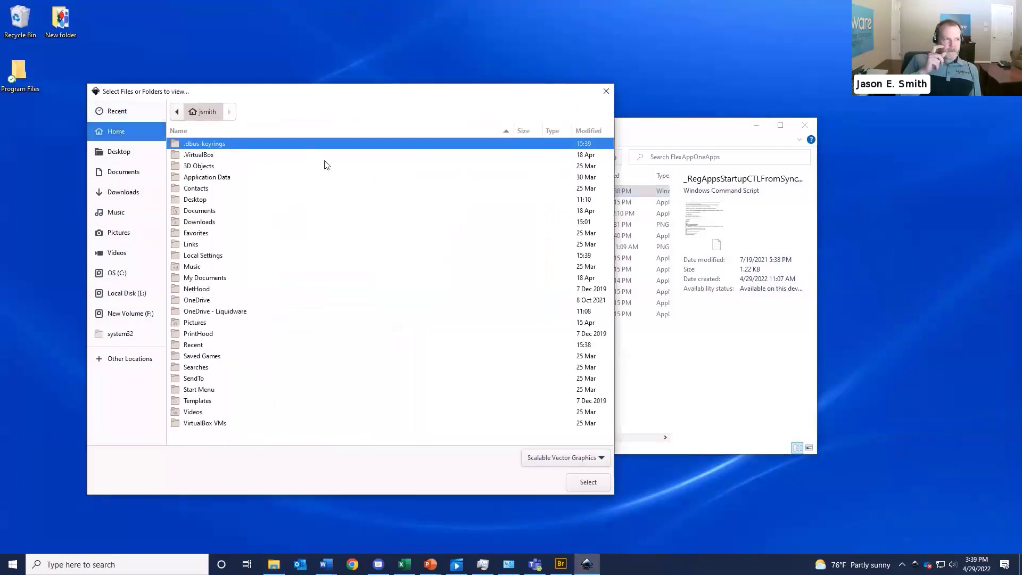
{"action": "left_click", "coordinate": [607, 92]}
Refresh the installed programs list in Programs and Features and look for the FlexApp entries
{"action": "left_click_drag", "start_coordinate": [550, 134], "coordinate": [678, 117]}
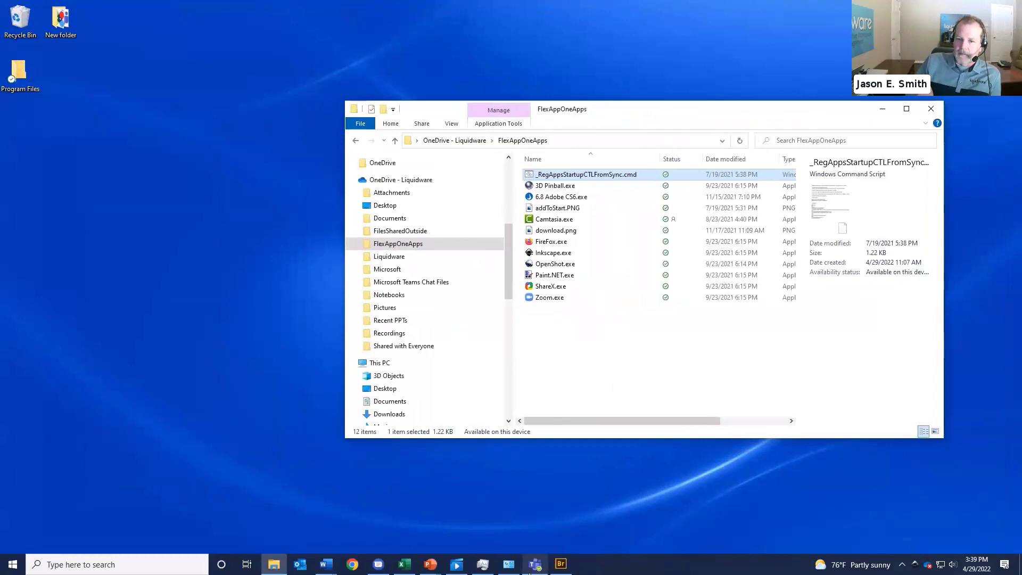
{"action": "left_click", "coordinate": [508, 567]}
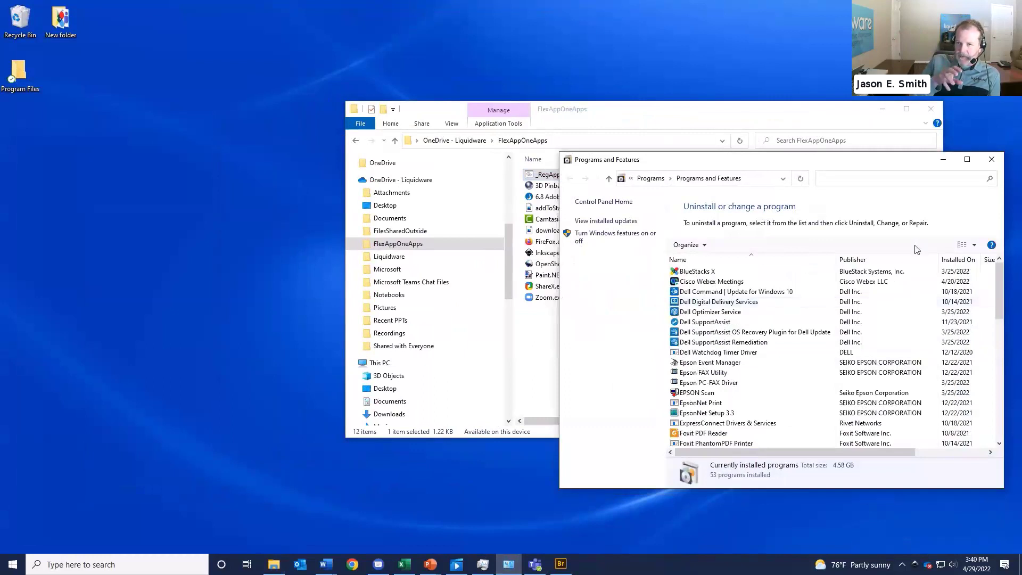
{"action": "right_click", "coordinate": [916, 291]}
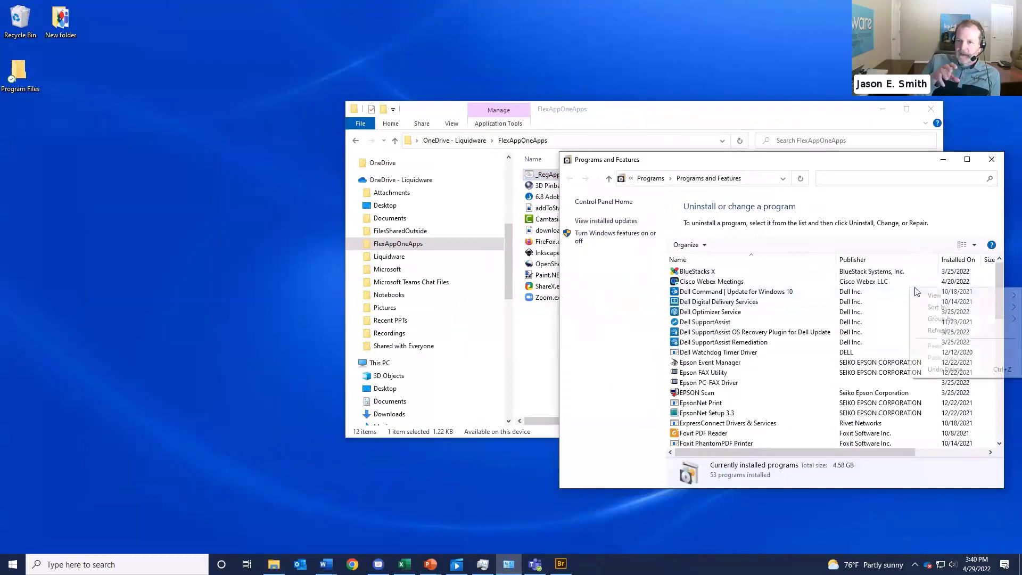
{"action": "left_click", "coordinate": [934, 331]}
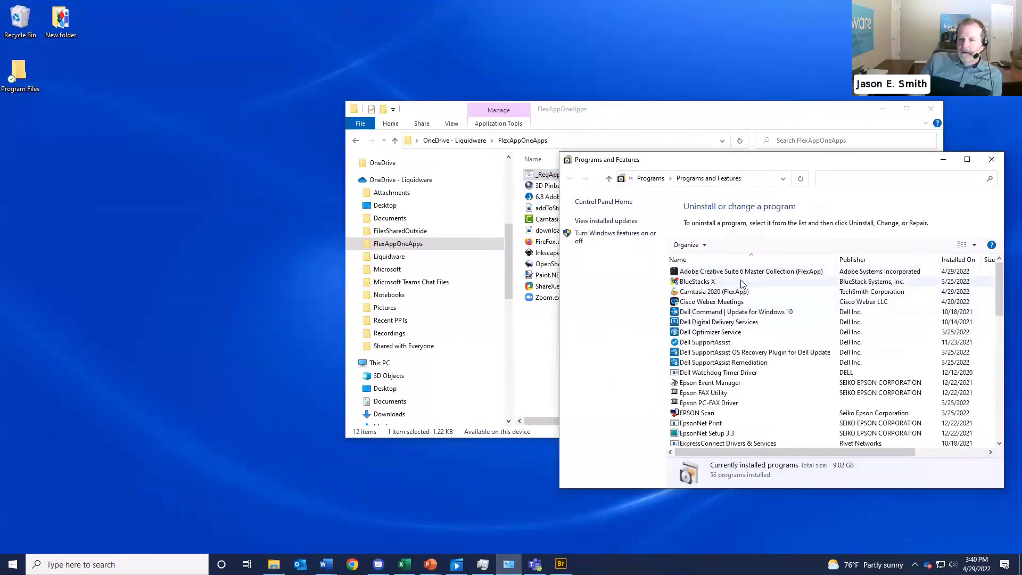
{"action": "scroll", "coordinate": [744, 299], "scroll_direction": "down", "scroll_amount": 4}
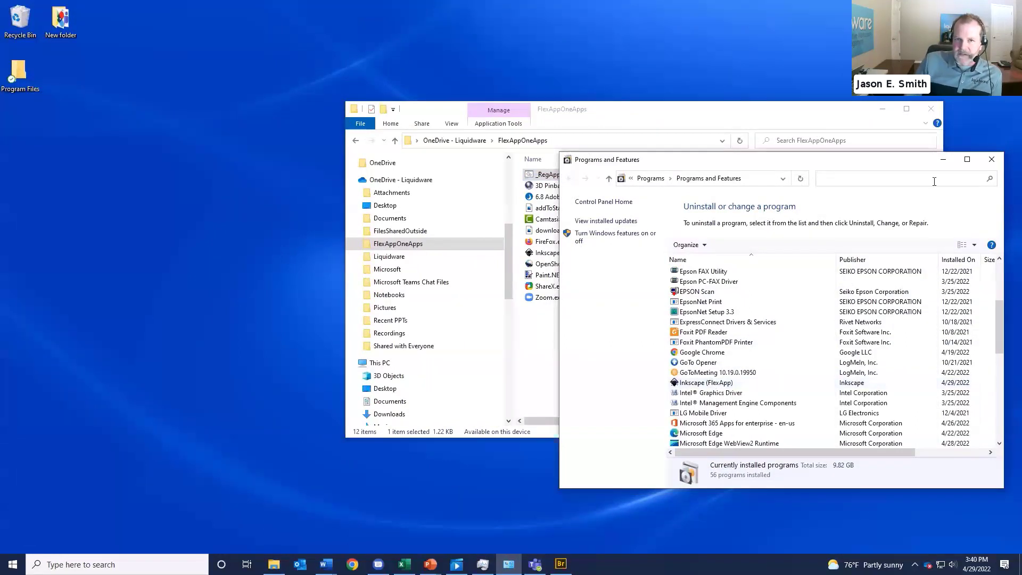
Close the FlexAppOneApps folder window and open the Program Files folder from the desktop shortcut
{"action": "scroll", "coordinate": [768, 313], "scroll_direction": "up", "scroll_amount": 4}
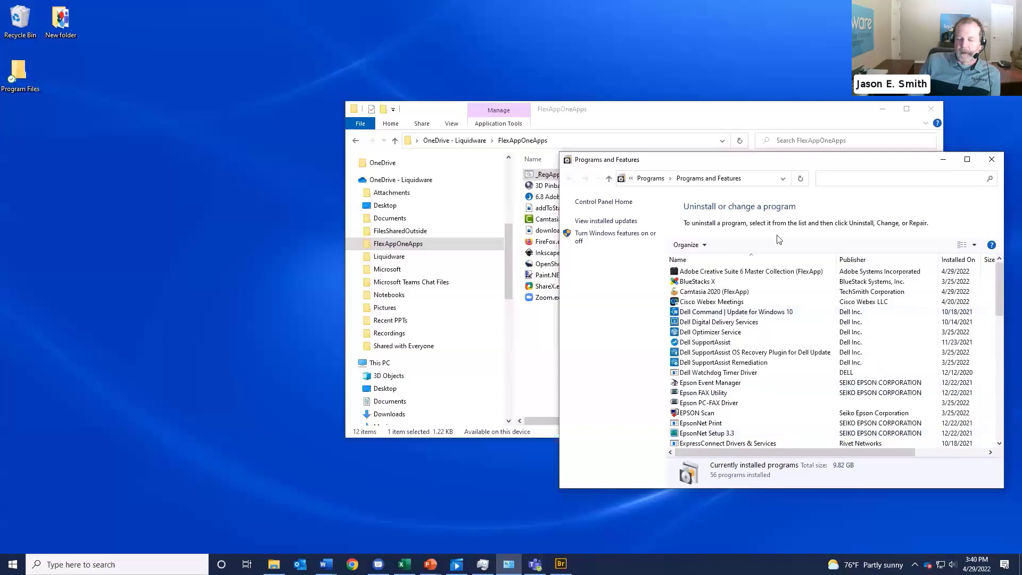
{"action": "left_click", "coordinate": [638, 143]}
{"action": "left_click", "coordinate": [930, 109]}
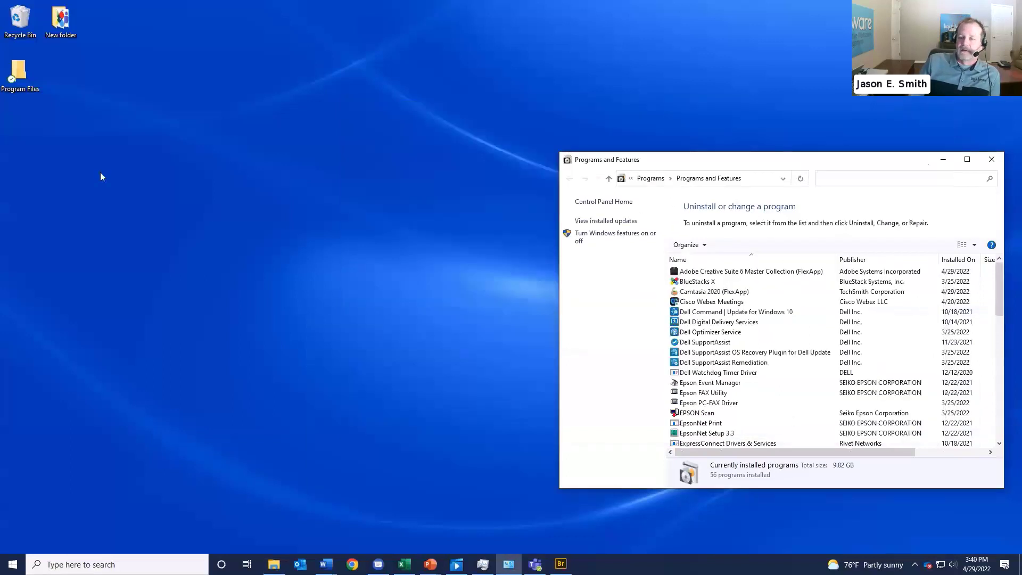
{"action": "left_click", "coordinate": [22, 79]}
{"action": "double_click", "coordinate": [21, 79]}
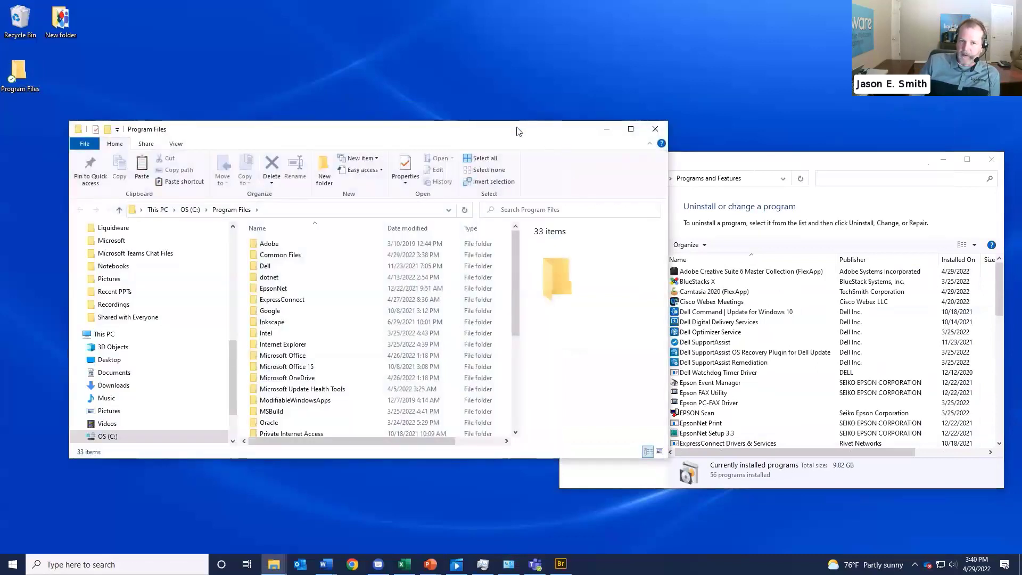
{"action": "left_click_drag", "start_coordinate": [518, 131], "coordinate": [522, 89]}
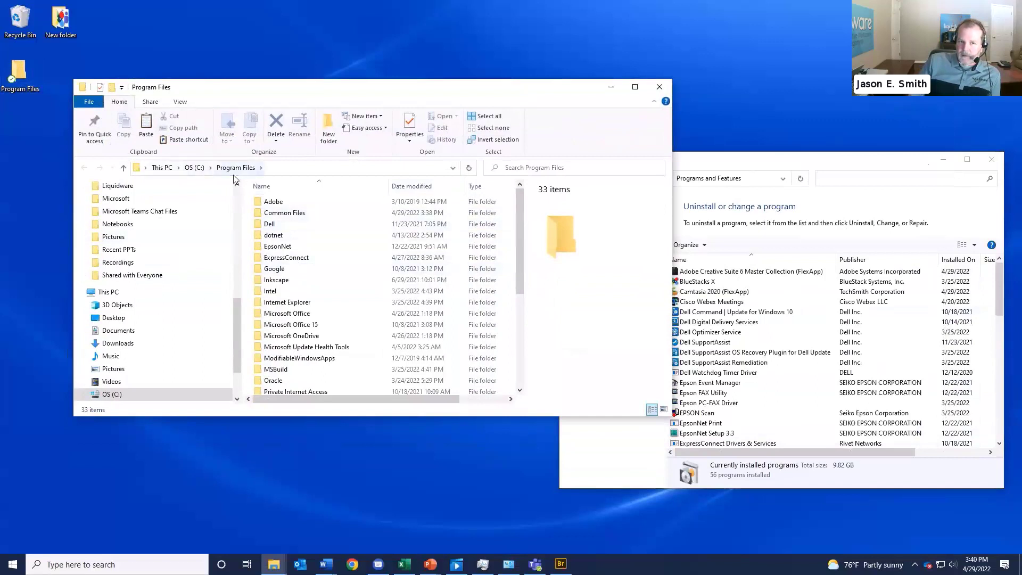
Look through the Program Files subfolders for the packaged applications and select the TechSmith folder
{"action": "scroll", "coordinate": [293, 277], "scroll_direction": "down", "scroll_amount": 3}
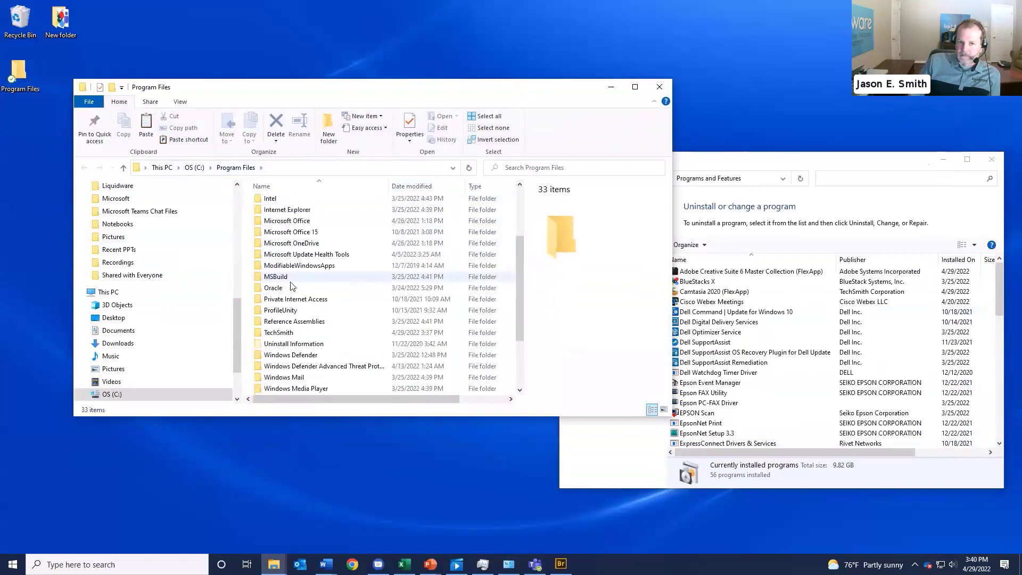
{"action": "scroll", "coordinate": [292, 286], "scroll_direction": "down", "scroll_amount": 2}
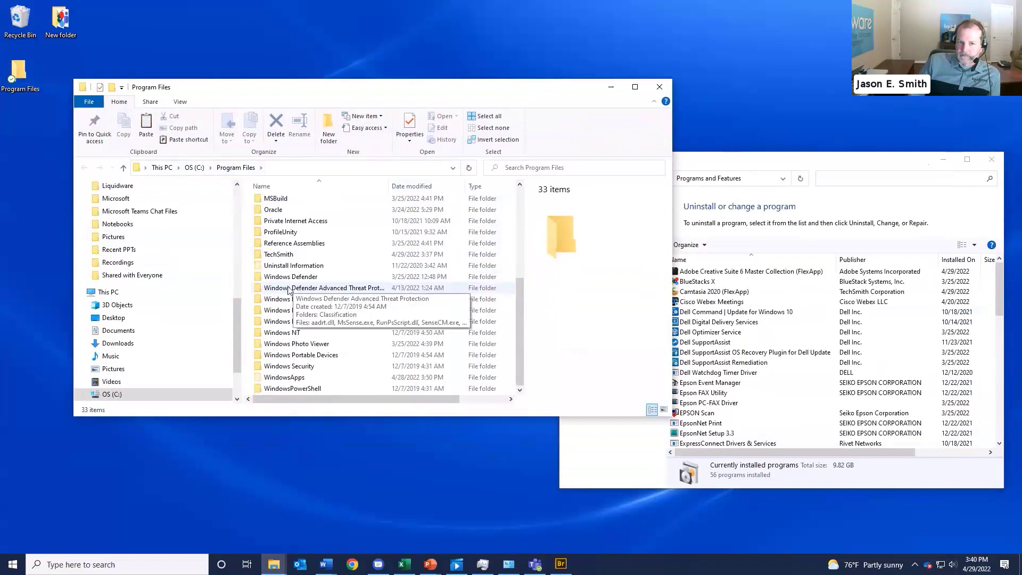
{"action": "scroll", "coordinate": [298, 290], "scroll_direction": "up", "scroll_amount": 1}
{"action": "left_click", "coordinate": [311, 290]}
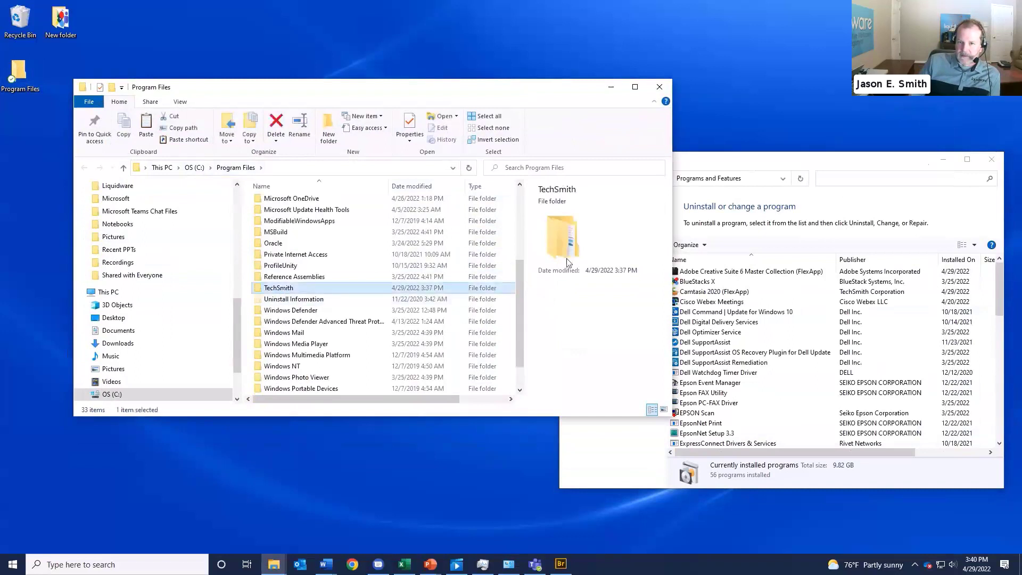
Open the Adobe Photoshop CS6 (64 Bit) folder inside the Adobe folder and look through its files
{"action": "scroll", "coordinate": [320, 266], "scroll_direction": "up", "scroll_amount": 4}
{"action": "left_click", "coordinate": [287, 206]}
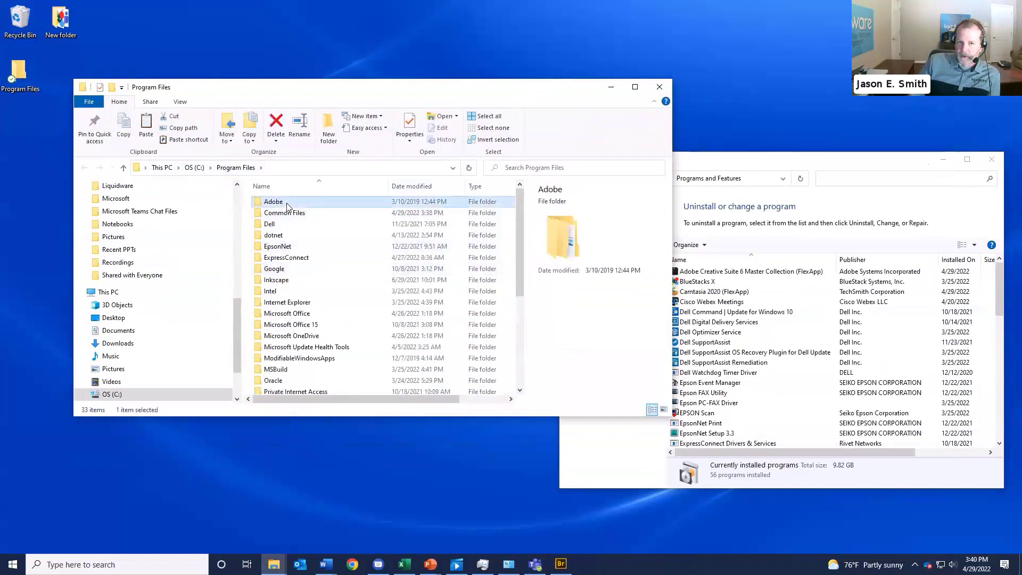
{"action": "double_click", "coordinate": [287, 207]}
{"action": "double_click", "coordinate": [280, 224]}
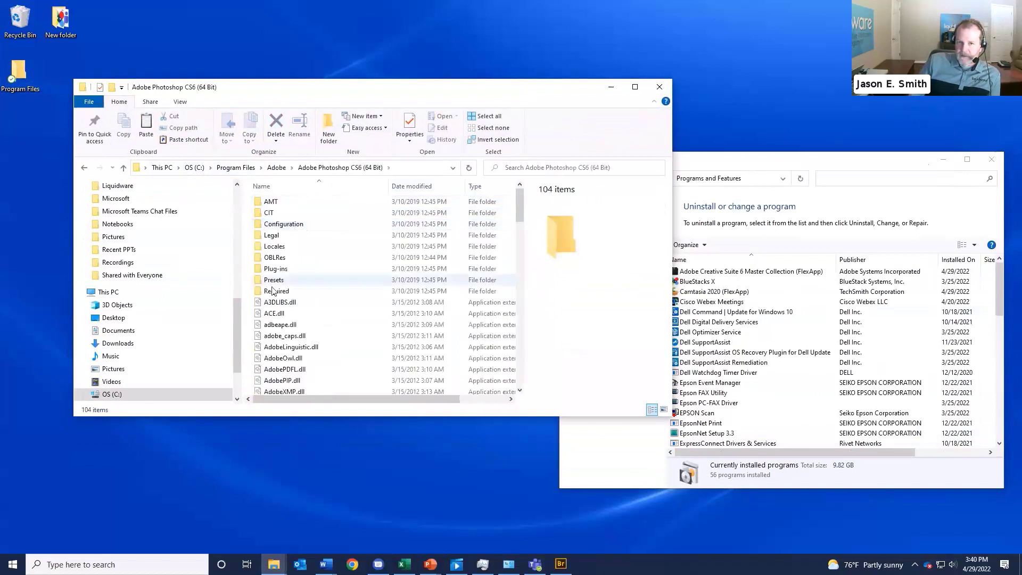
{"action": "scroll", "coordinate": [298, 325], "scroll_direction": "down", "scroll_amount": 10}
{"action": "scroll", "coordinate": [307, 349], "scroll_direction": "down", "scroll_amount": 8}
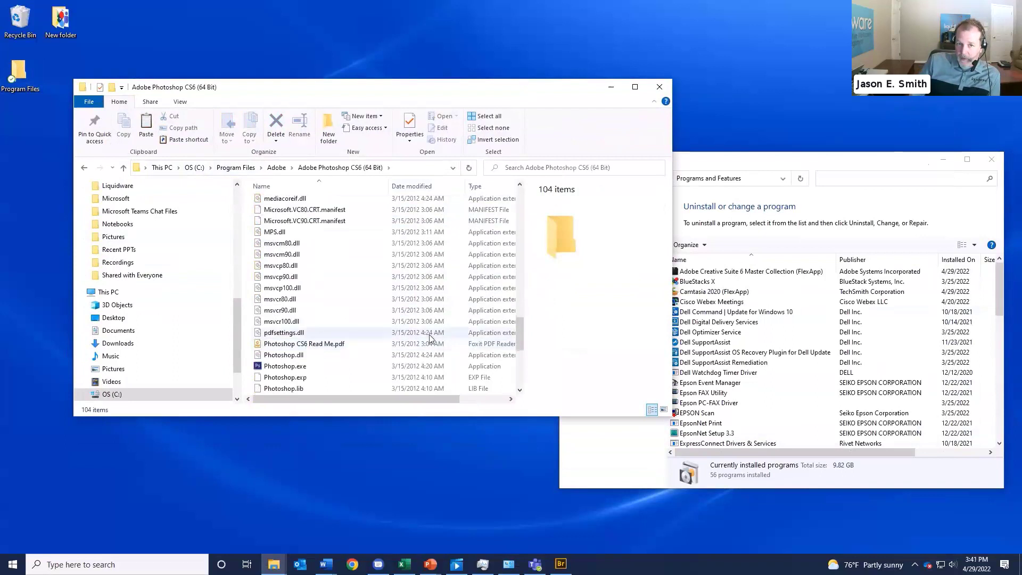
{"action": "scroll", "coordinate": [269, 205], "scroll_direction": "up", "scroll_amount": 15}
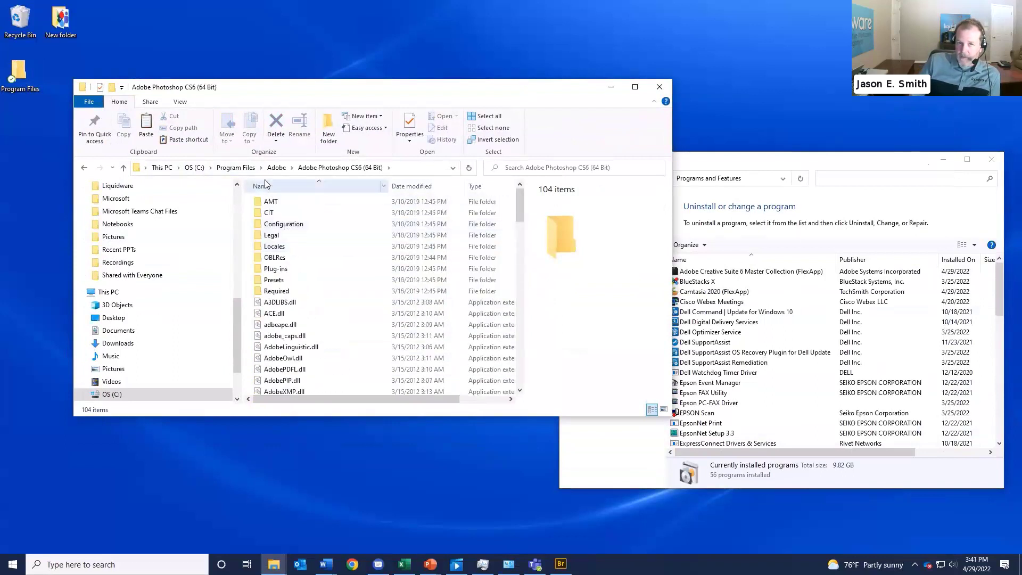
Return to the Program Files folder and stop the running 6.8 Adobe CS6 package from its notification-area options
{"action": "left_click", "coordinate": [234, 167]}
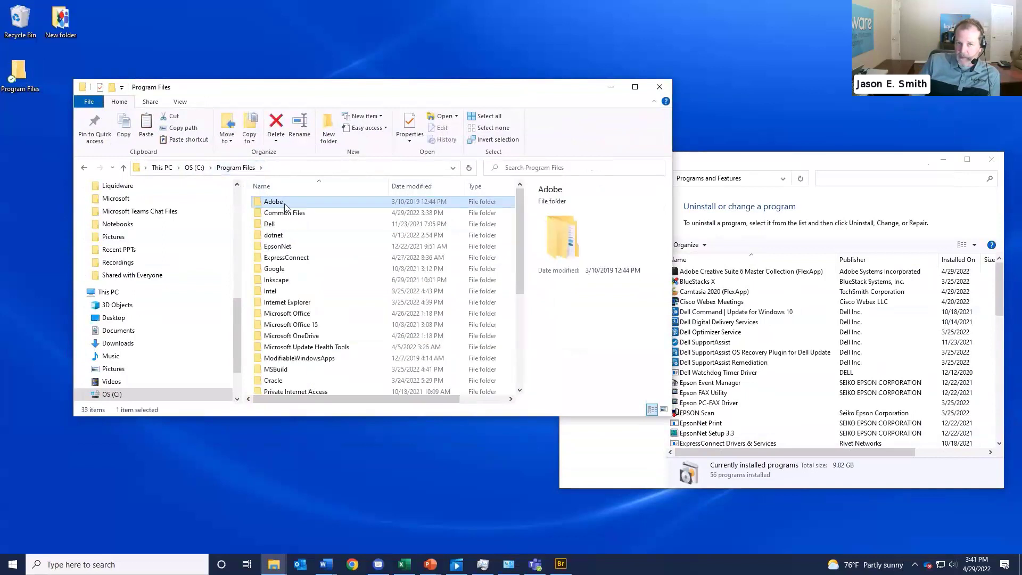
{"action": "left_click", "coordinate": [916, 565]}
{"action": "right_click", "coordinate": [918, 544]}
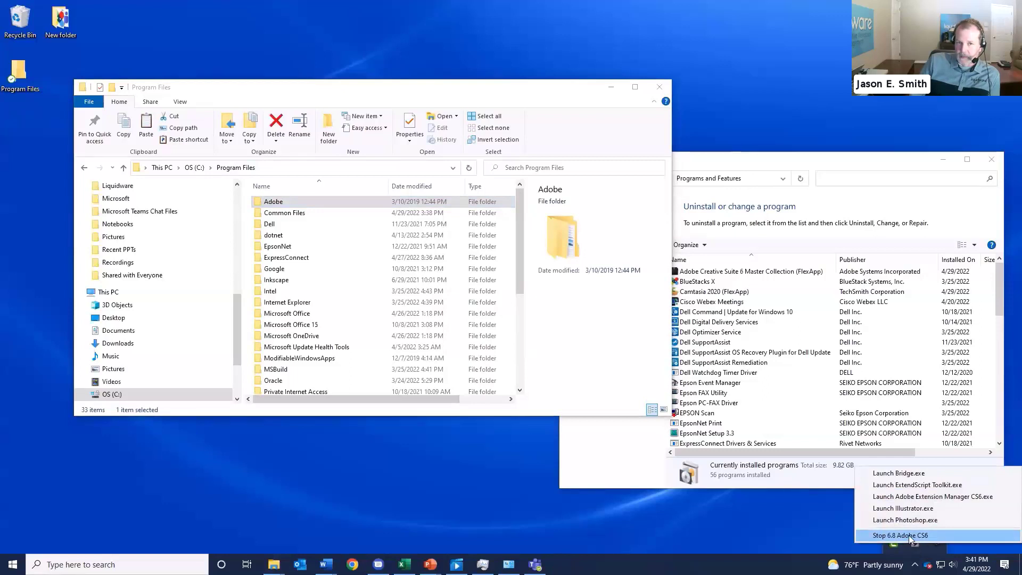
{"action": "left_click", "coordinate": [909, 535]}
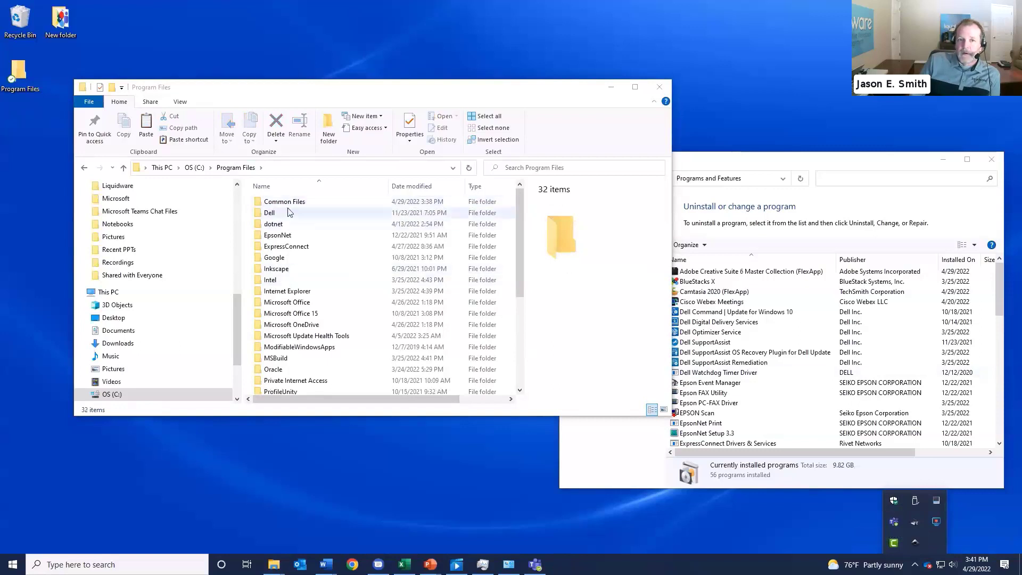
Check the Program Files list for the Adobe folder, close that window and minimize Programs and Features
{"action": "scroll", "coordinate": [308, 266], "scroll_direction": "down", "scroll_amount": 1}
{"action": "scroll", "coordinate": [314, 276], "scroll_direction": "down", "scroll_amount": 4}
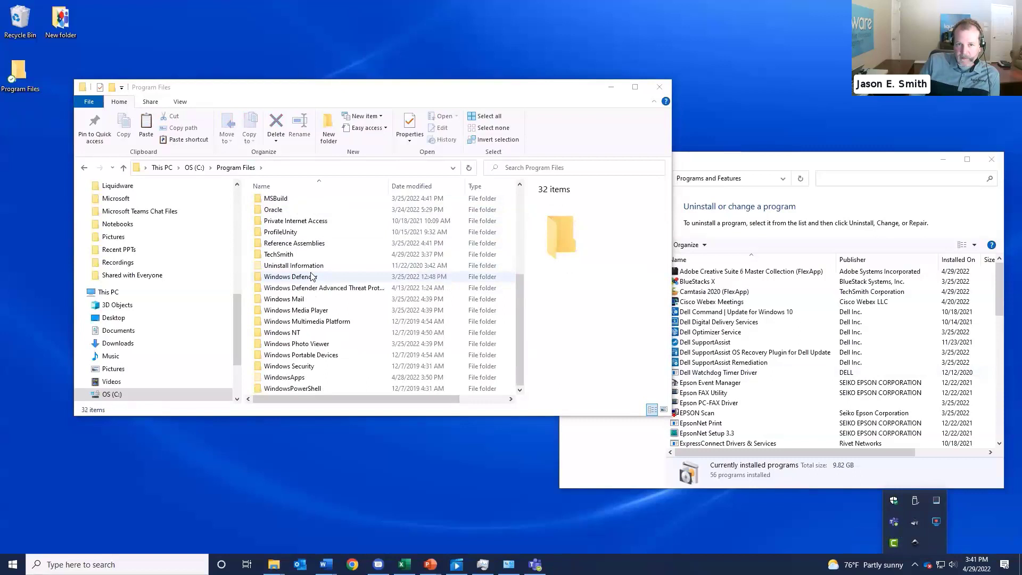
{"action": "scroll", "coordinate": [314, 276], "scroll_direction": "up", "scroll_amount": 5}
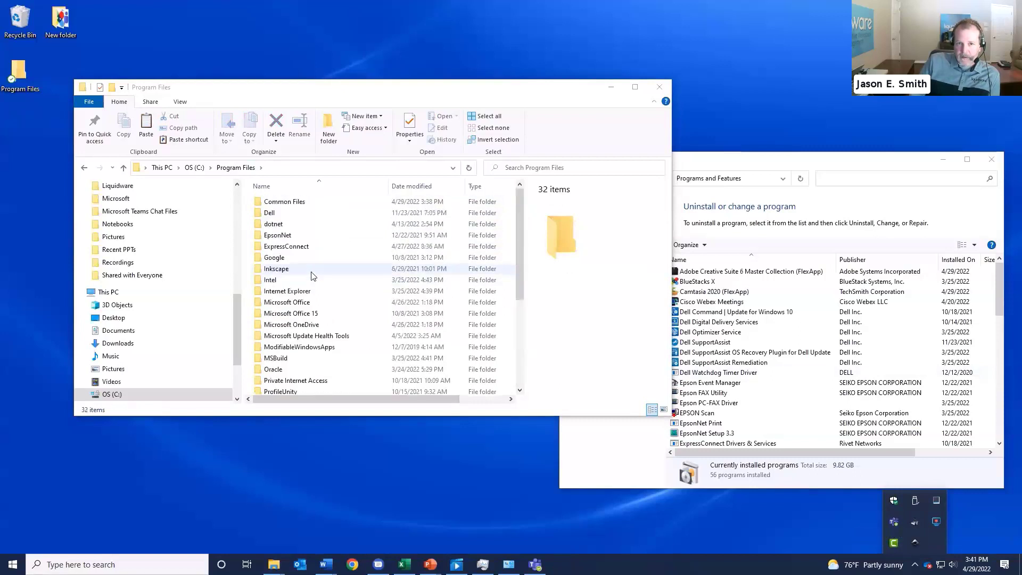
{"action": "left_click", "coordinate": [658, 87]}
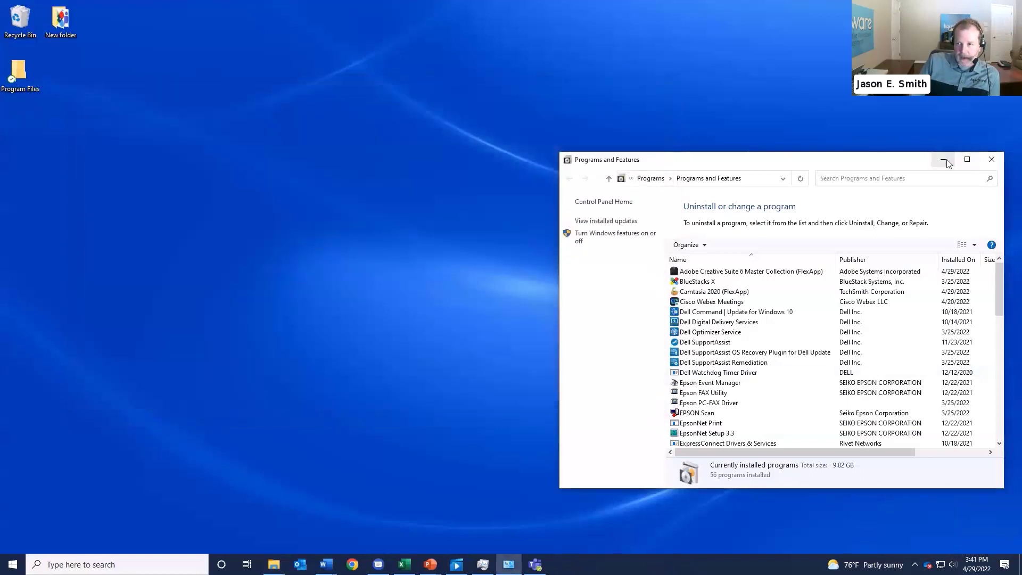
{"action": "left_click", "coordinate": [944, 160]}
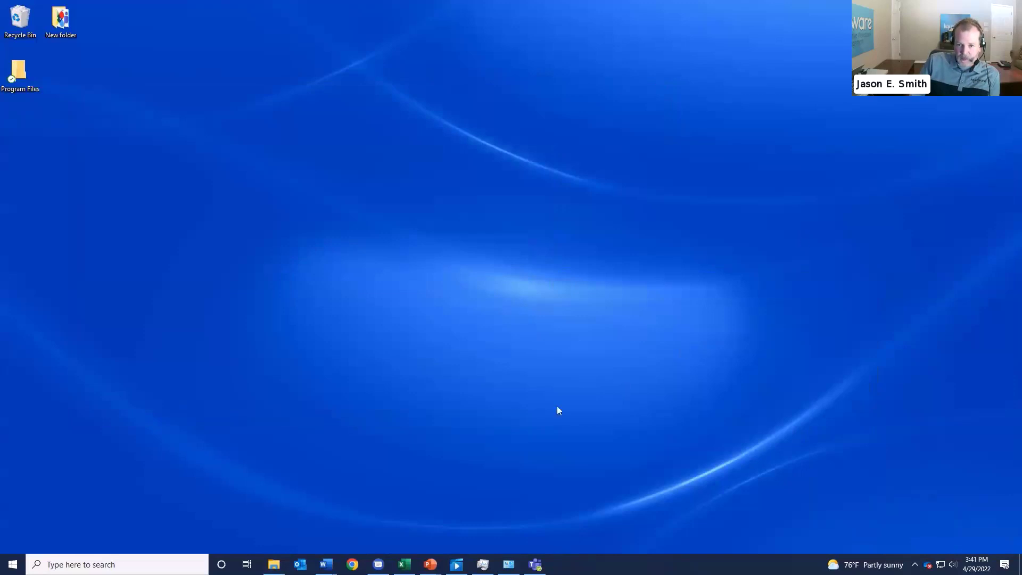